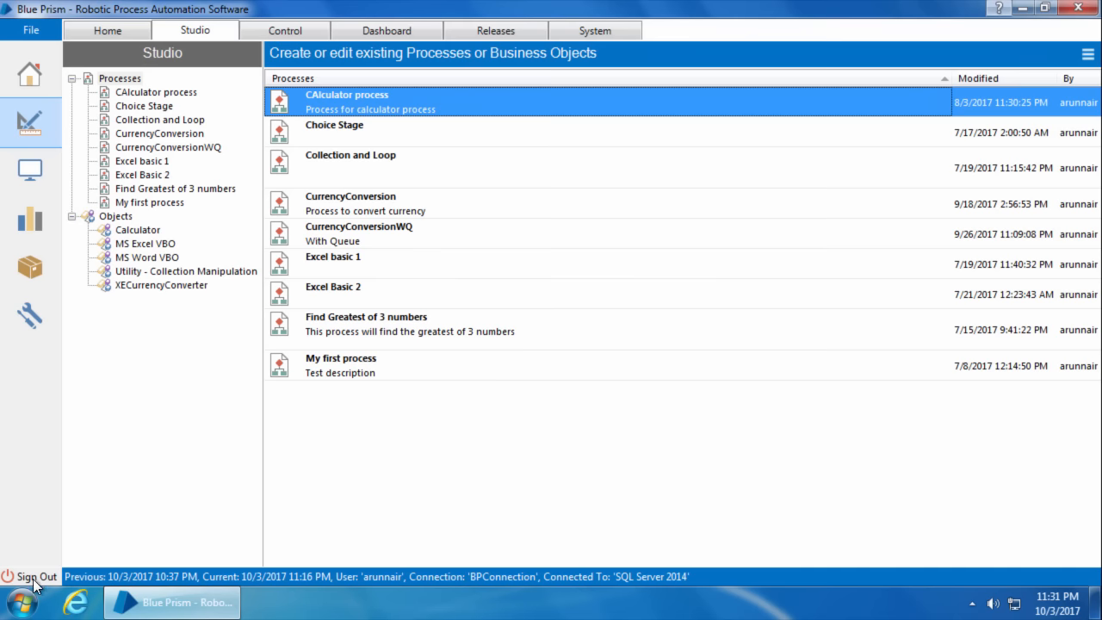
# Step: Open this computer's system properties to check its computer name
pyautogui.click(21, 603)
pyautogui.rightClick(277, 363)
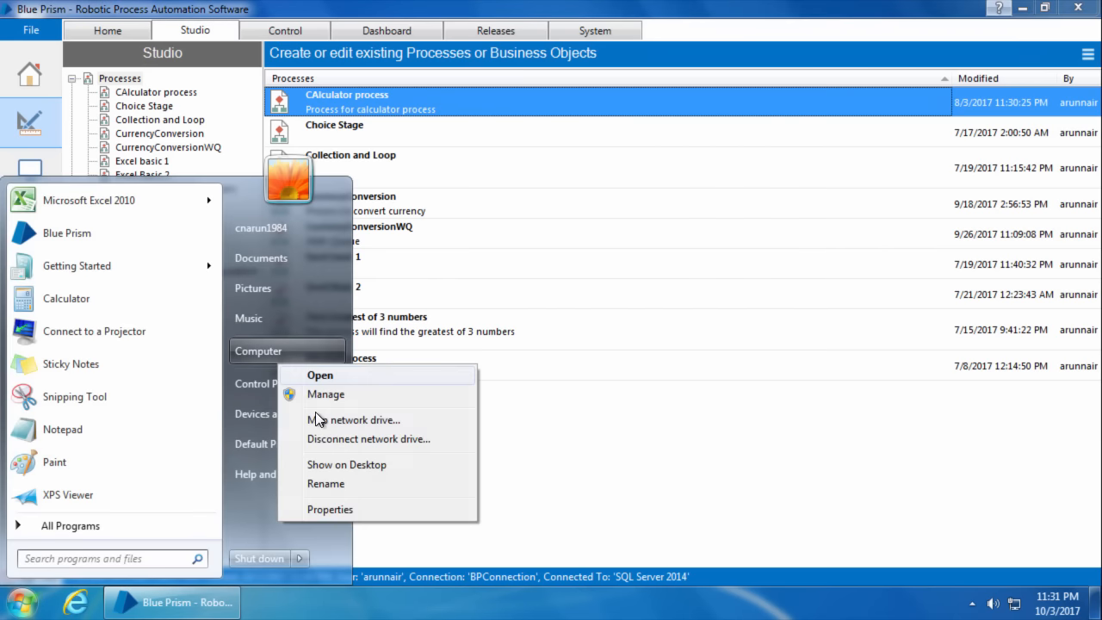
pyautogui.click(361, 508)
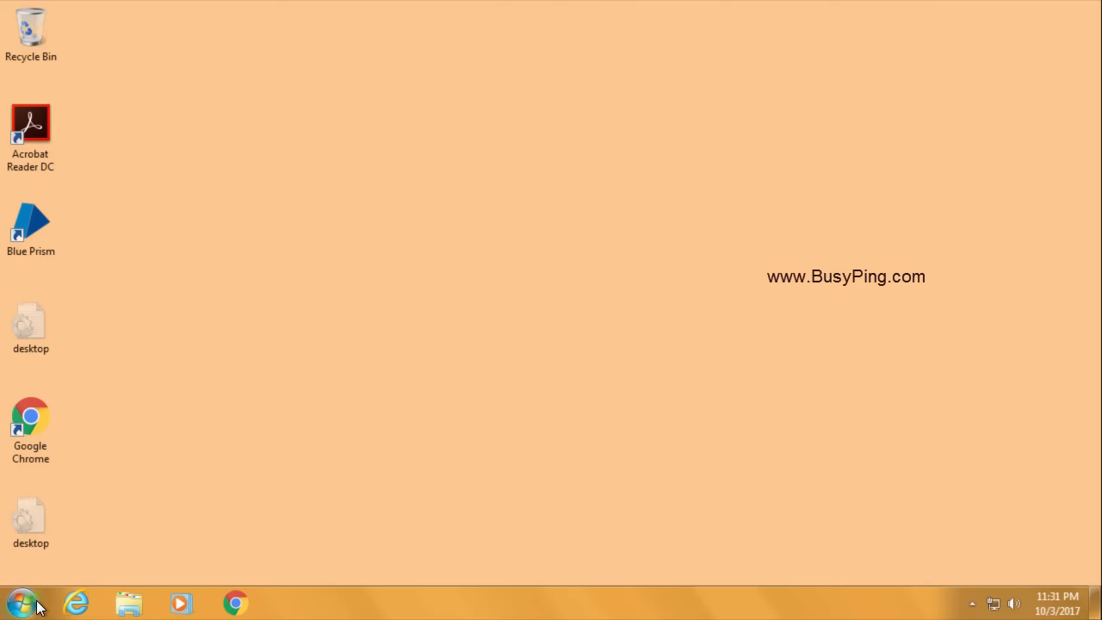
# Step: Check the computer name in the second machine's system properties, and launch Blue Prism there
pyautogui.click(22, 601)
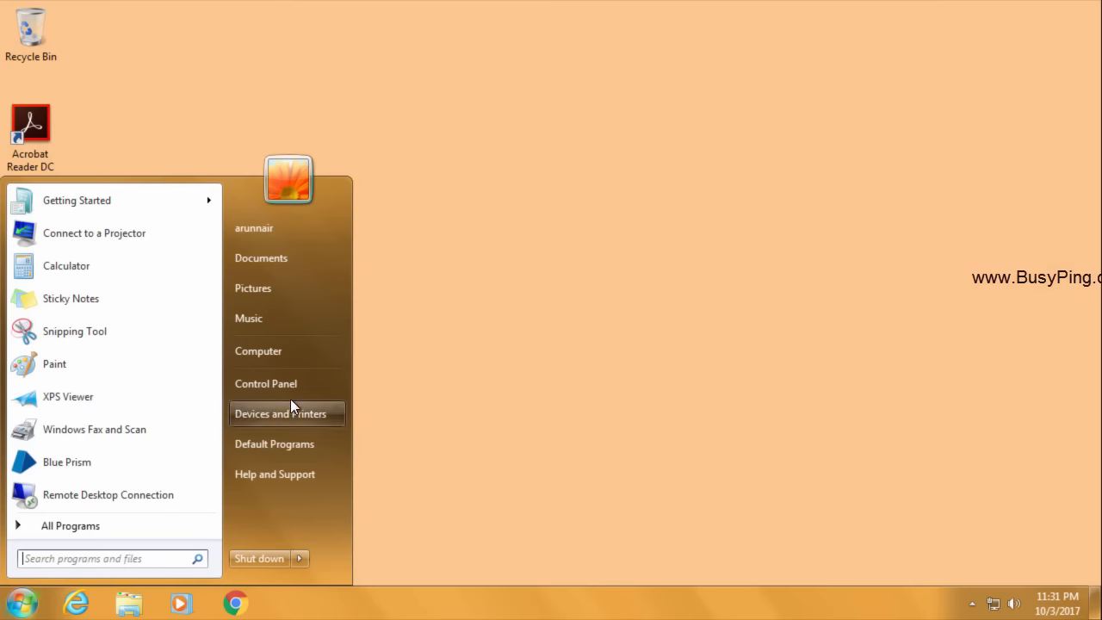
pyautogui.rightClick(310, 349)
pyautogui.click(417, 488)
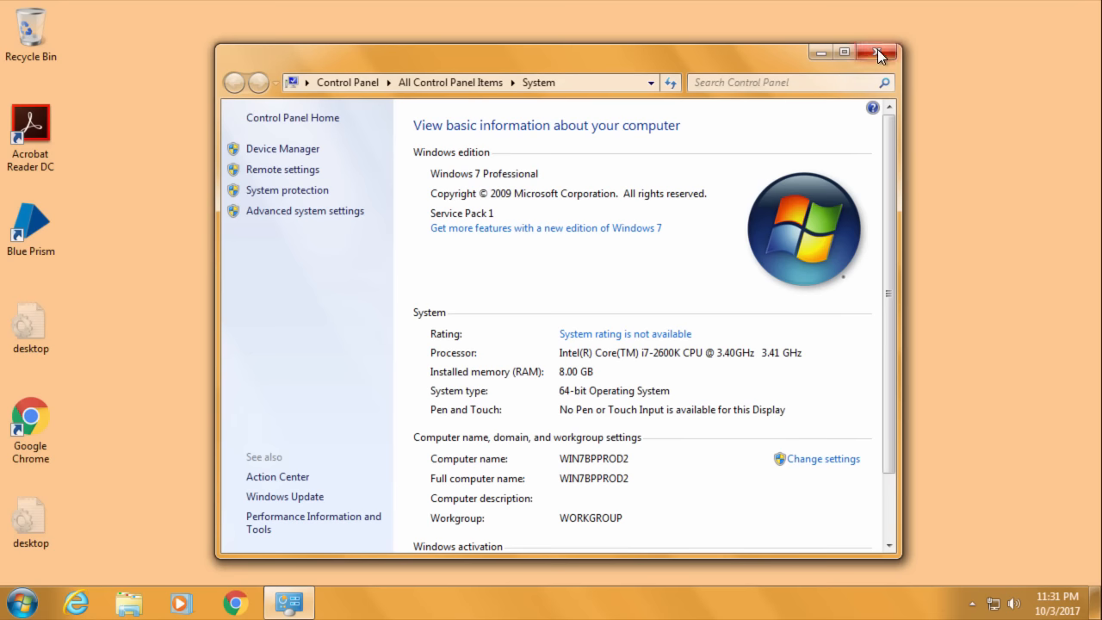
pyautogui.click(826, 59)
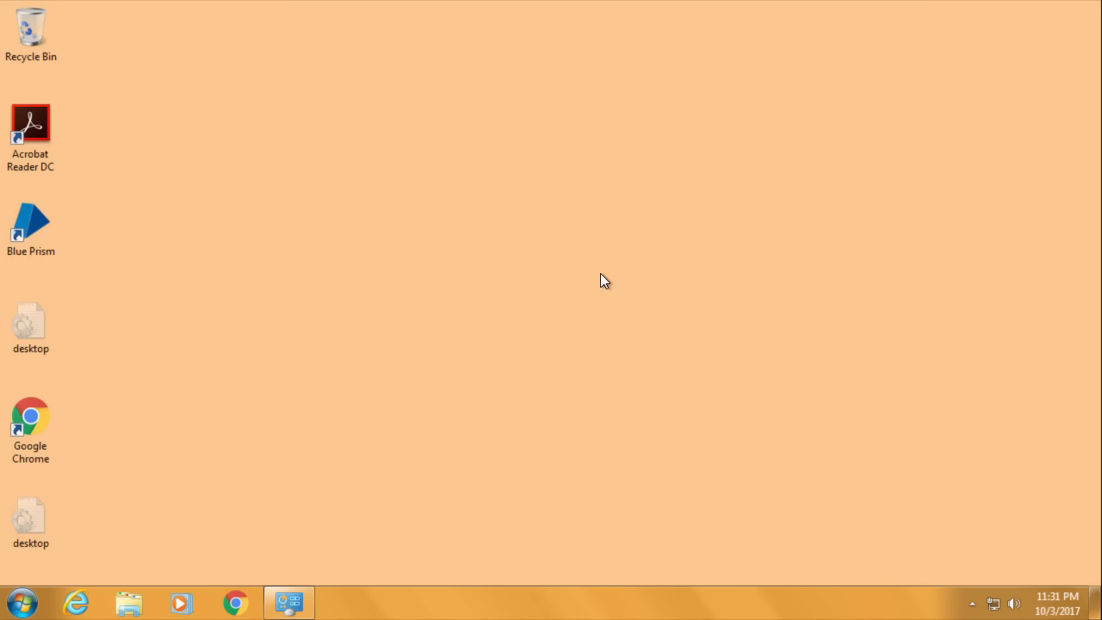
pyautogui.doubleClick(31, 224)
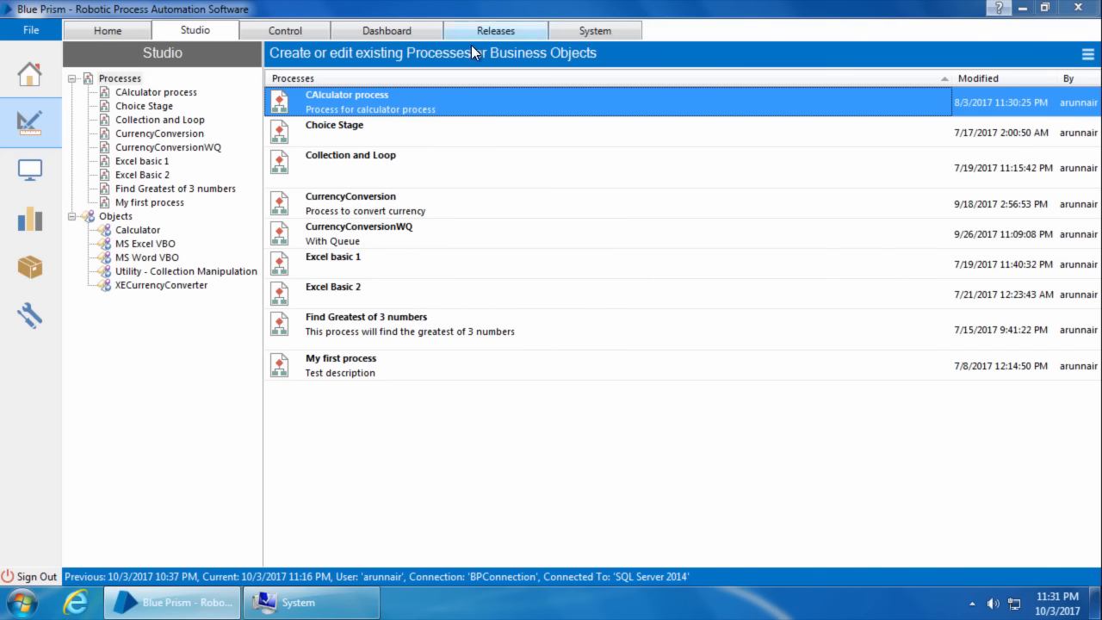
# Step: Inspect the blank form for a new credential in the security credentials settings and close it without saving
pyautogui.click(30, 316)
pyautogui.scroll(-5, 187, 312)
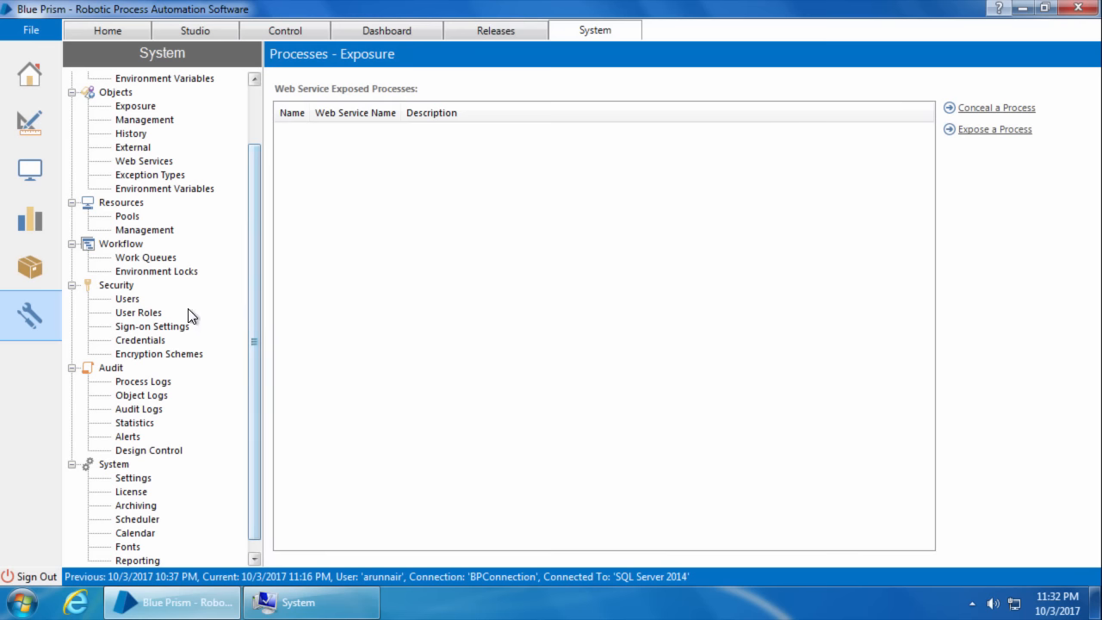
pyautogui.click(158, 344)
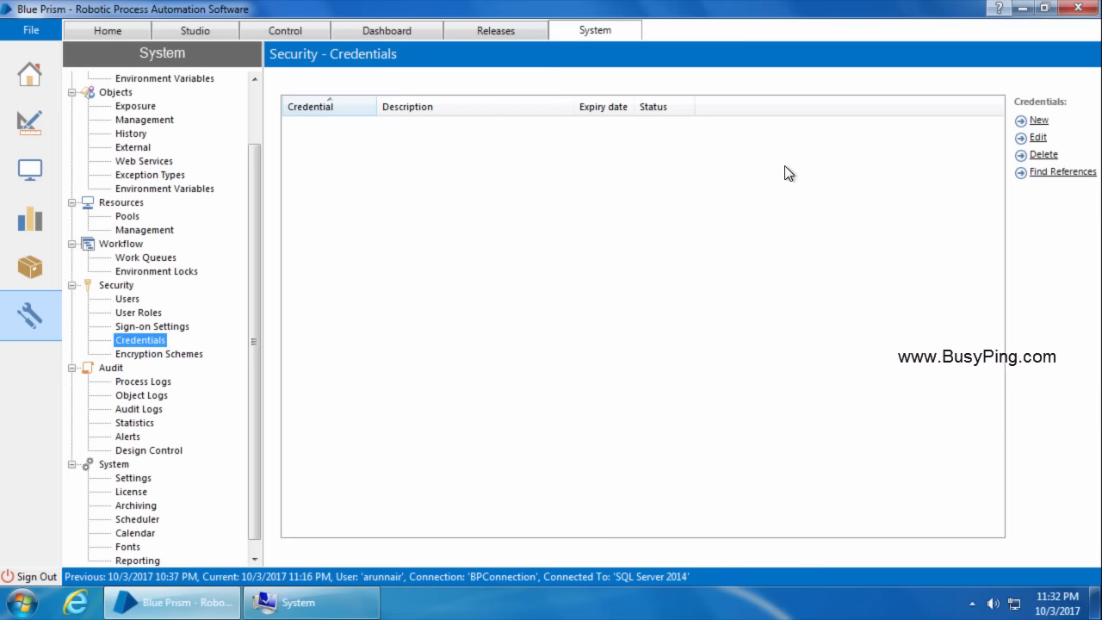
pyautogui.click(1039, 121)
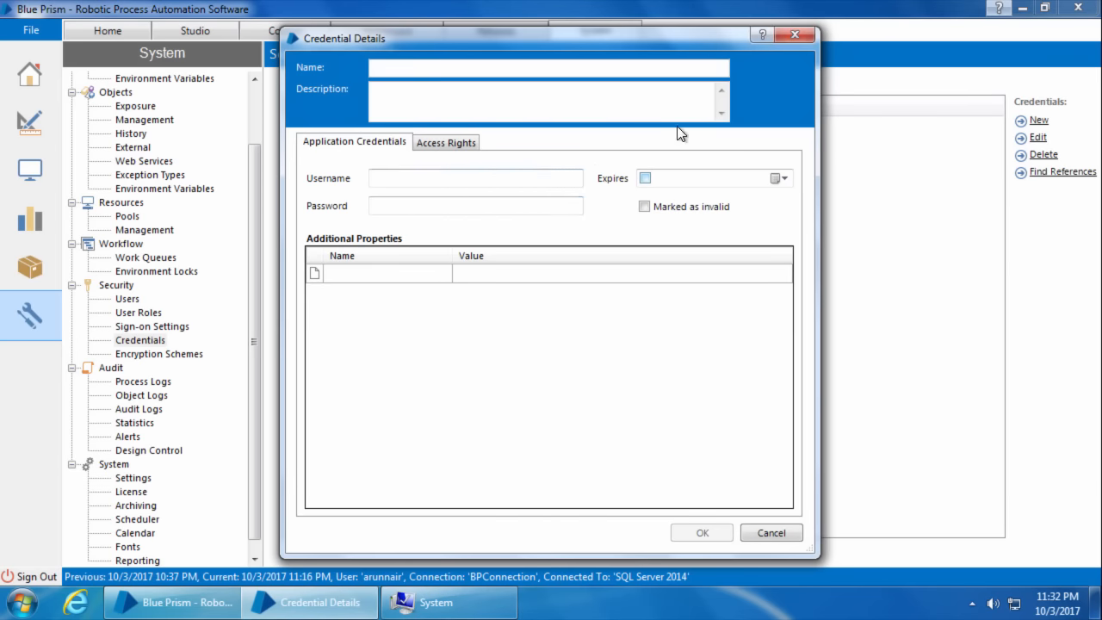
pyautogui.click(794, 35)
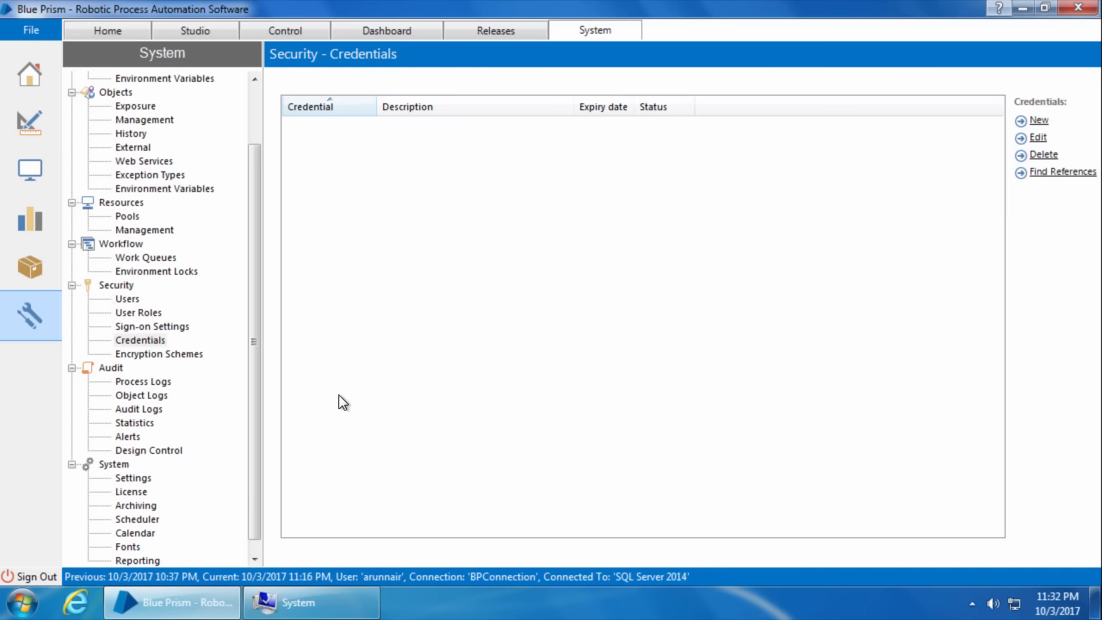
# Step: Edit the Credentials Key encryption scheme to use the Database location, the AES-256 AesCryptoService (256 bit) method and a generated key
pyautogui.click(153, 355)
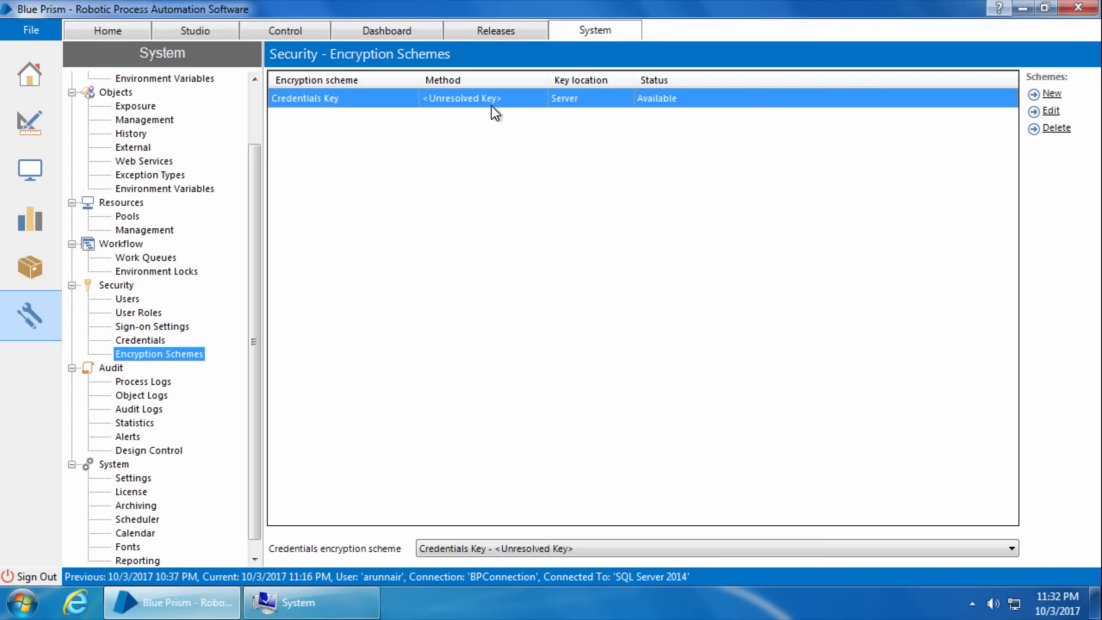
pyautogui.click(1050, 111)
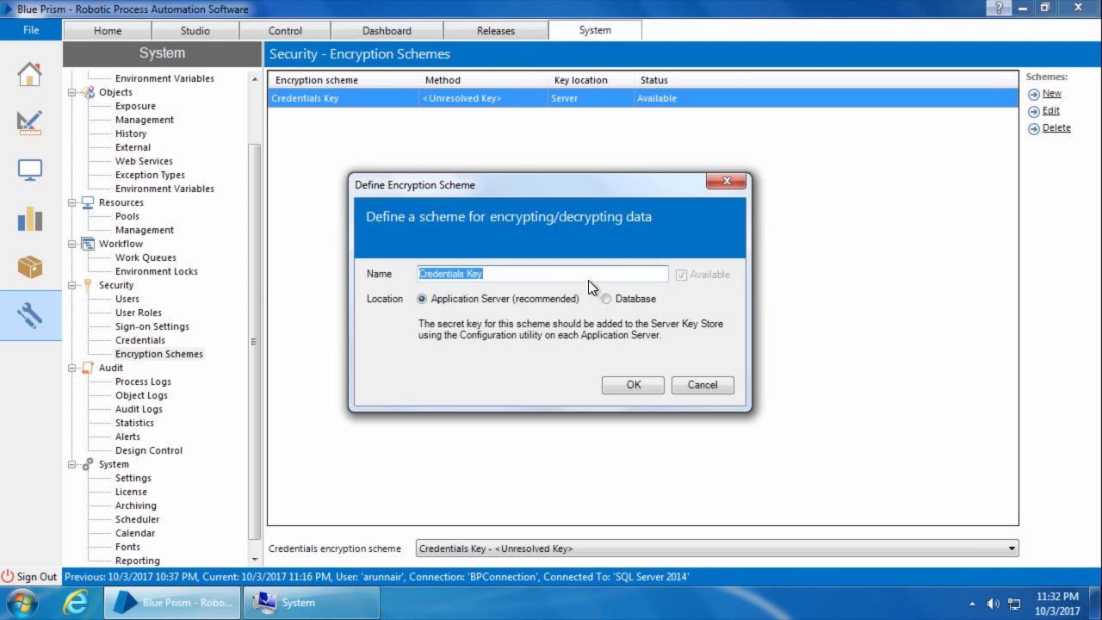
pyautogui.click(590, 275)
pyautogui.moveTo(590, 276); pyautogui.dragTo(394, 274)
pyautogui.click(514, 273)
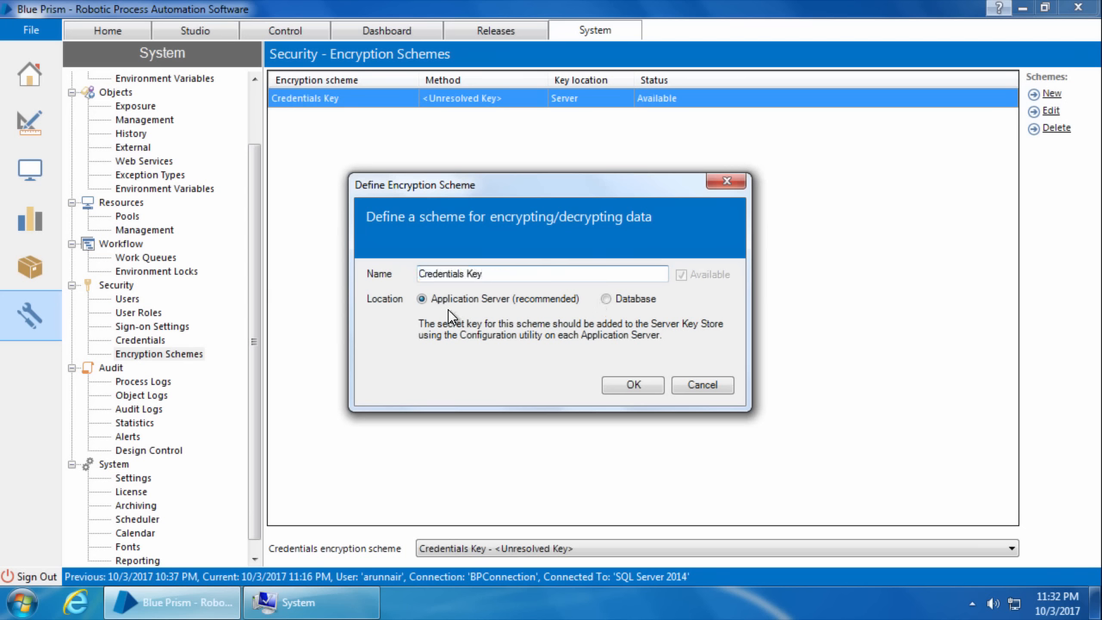
pyautogui.click(606, 299)
pyautogui.click(606, 325)
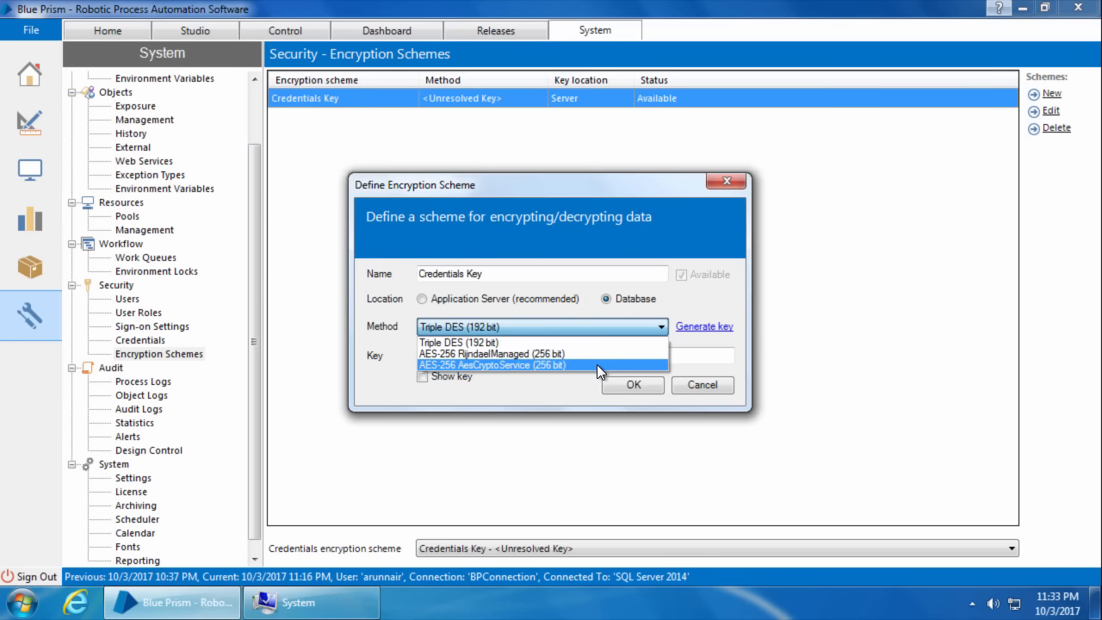
pyautogui.click(596, 364)
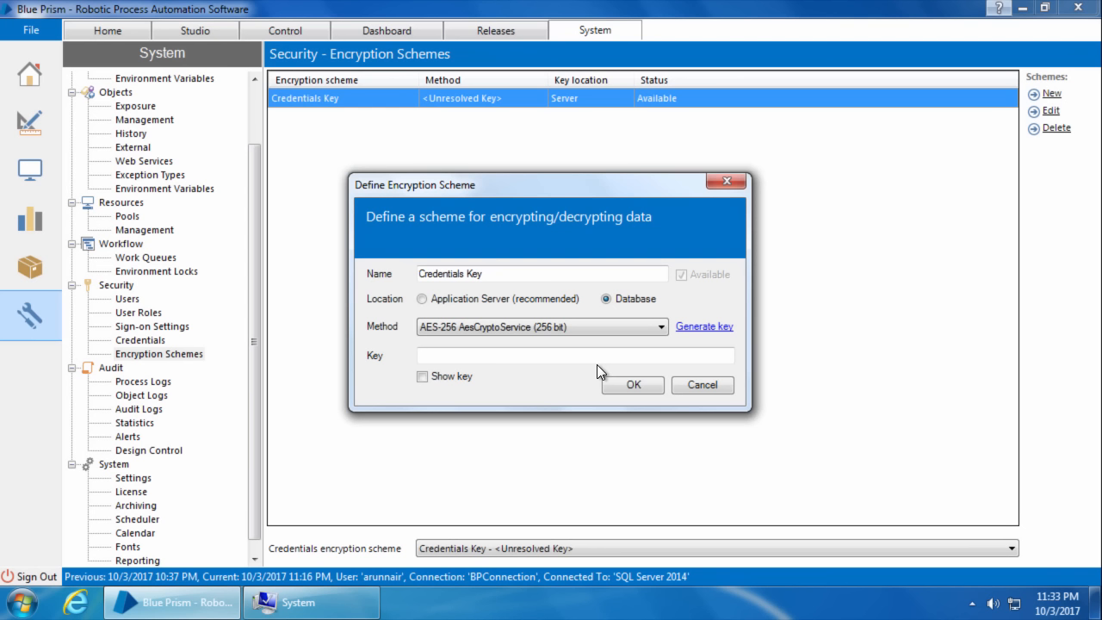
pyautogui.click(699, 335)
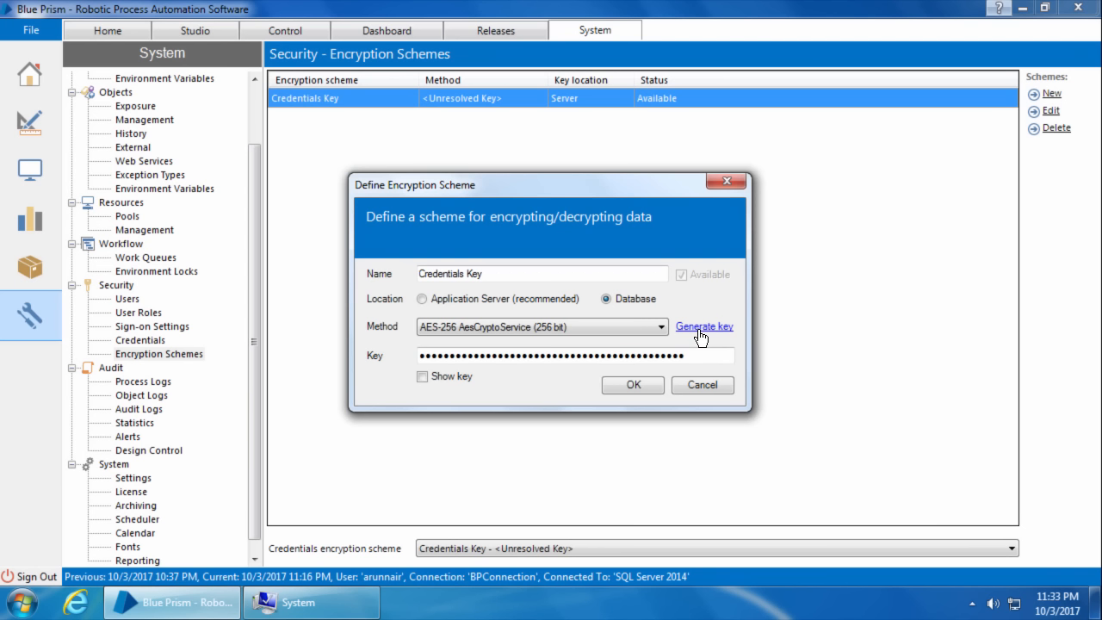
pyautogui.click(645, 379)
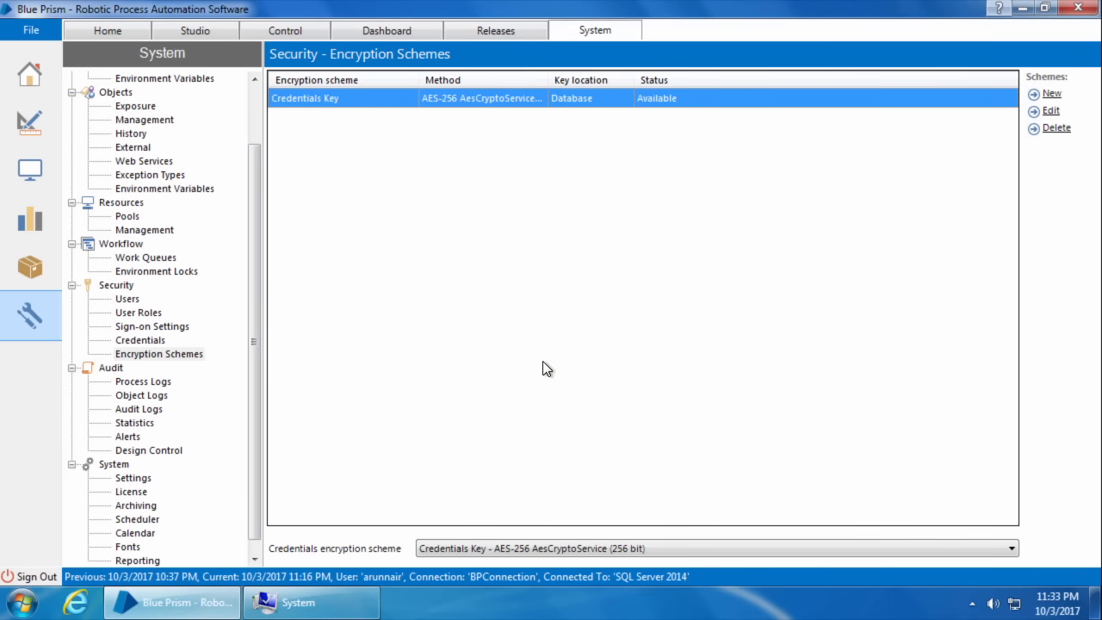
# Step: Sign out of Blue Prism and open the folder C:\Program Files\Blue Prism Limited\Blue Prism Automate
pyautogui.click(62, 564)
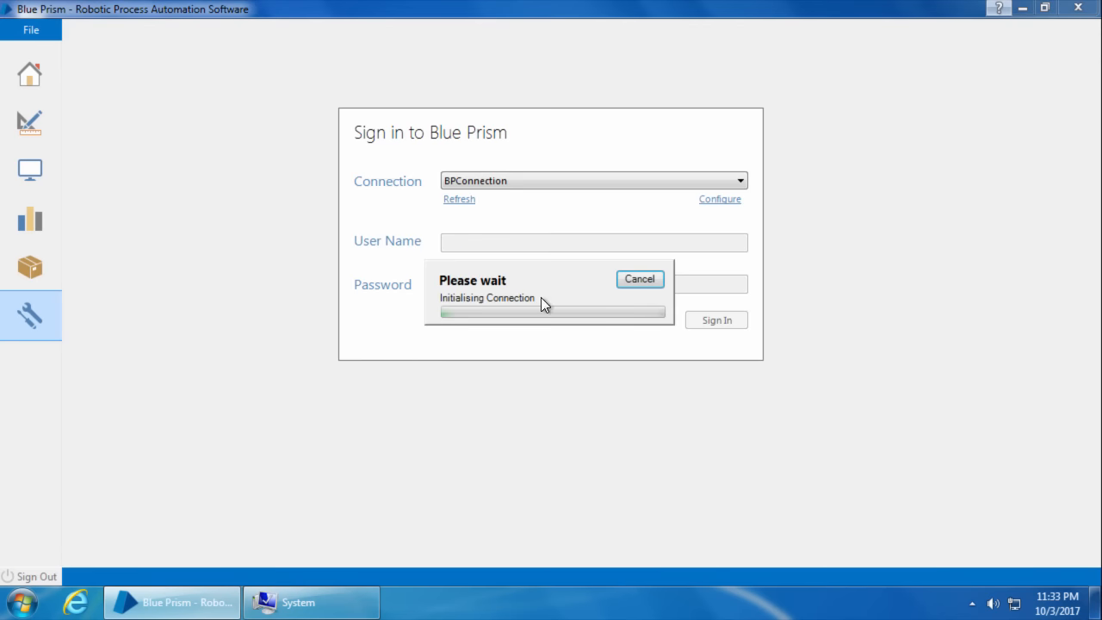
pyautogui.click(1023, 10)
pyautogui.click(22, 601)
pyautogui.click(249, 390)
pyautogui.doubleClick(224, 125)
pyautogui.doubleClick(270, 188)
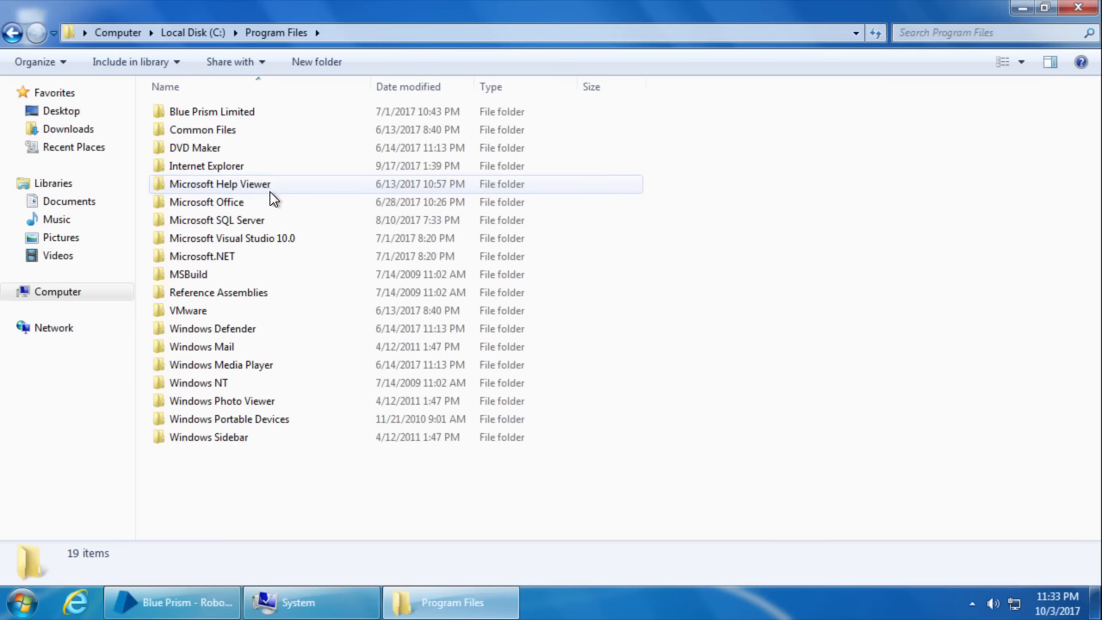
pyautogui.click(257, 117)
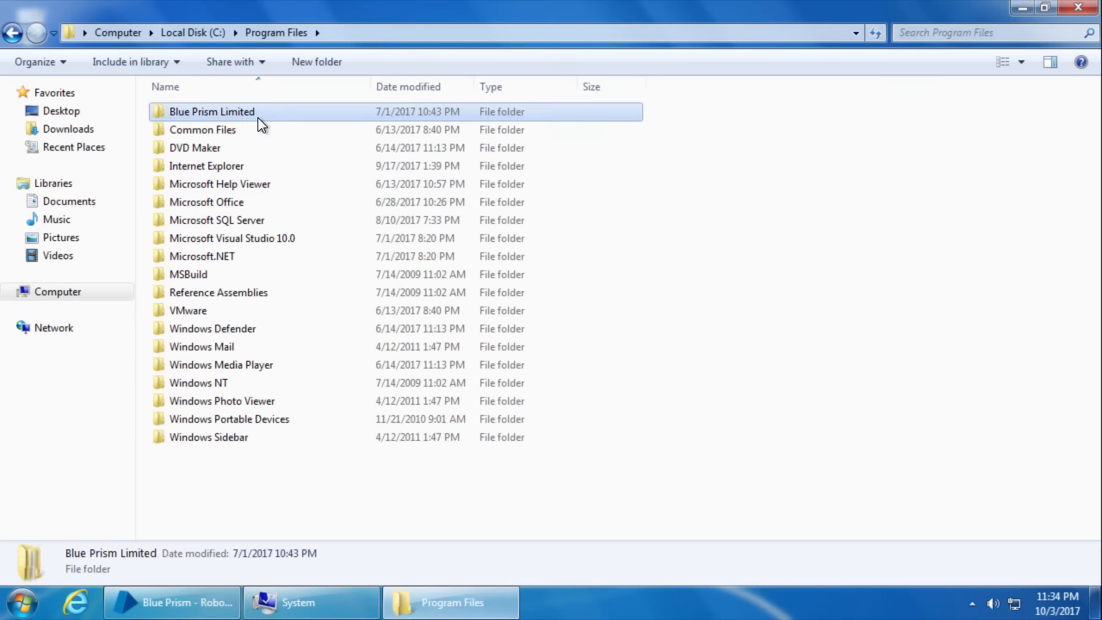
pyautogui.doubleClick(258, 117)
pyautogui.doubleClick(255, 120)
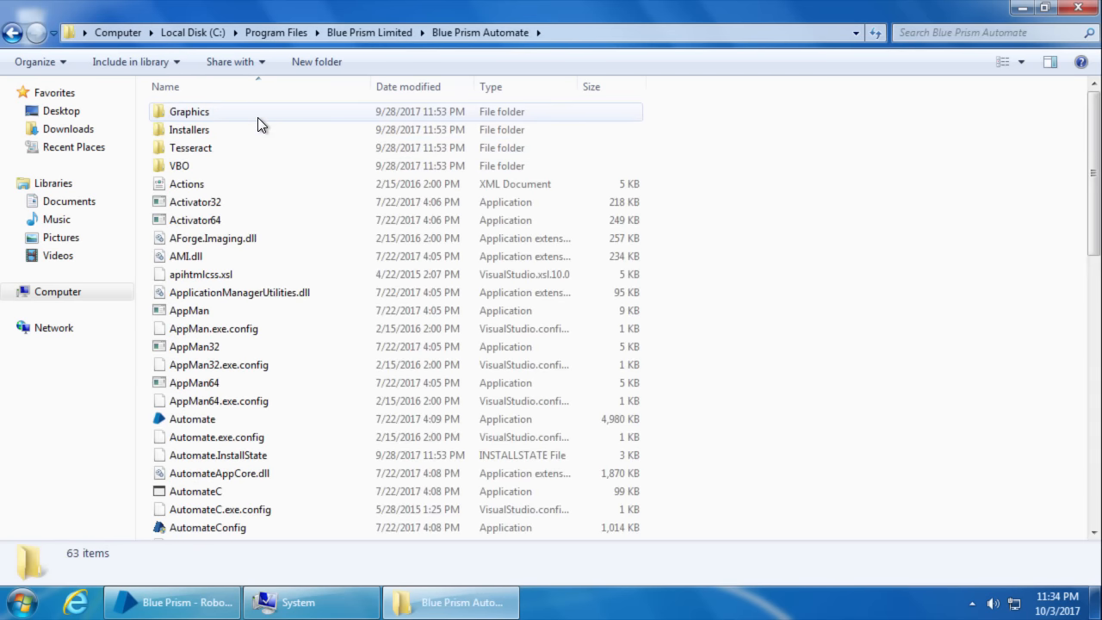
# Step: In a new BPServer configuration's key store, add the scheme Credentials Key with AES-256 AesCryptoService (256 bit) and a generated key
pyautogui.click(203, 297)
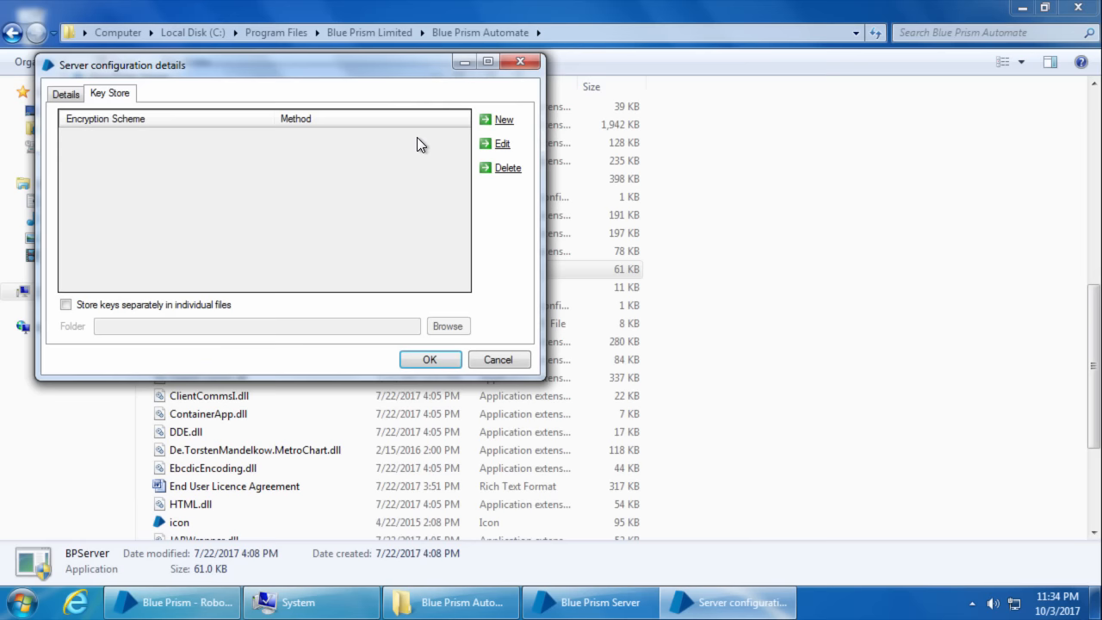
pyautogui.click(503, 120)
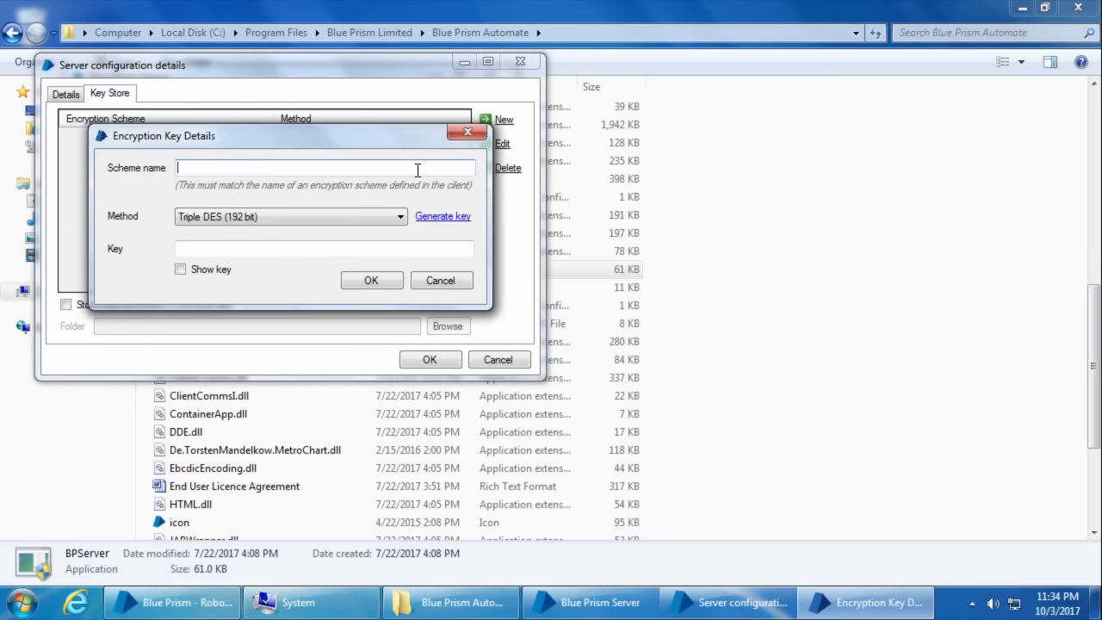
pyautogui.write('Credentials Key')
pyautogui.click(400, 216)
pyautogui.click(289, 255)
pyautogui.click(442, 216)
pyautogui.click(392, 277)
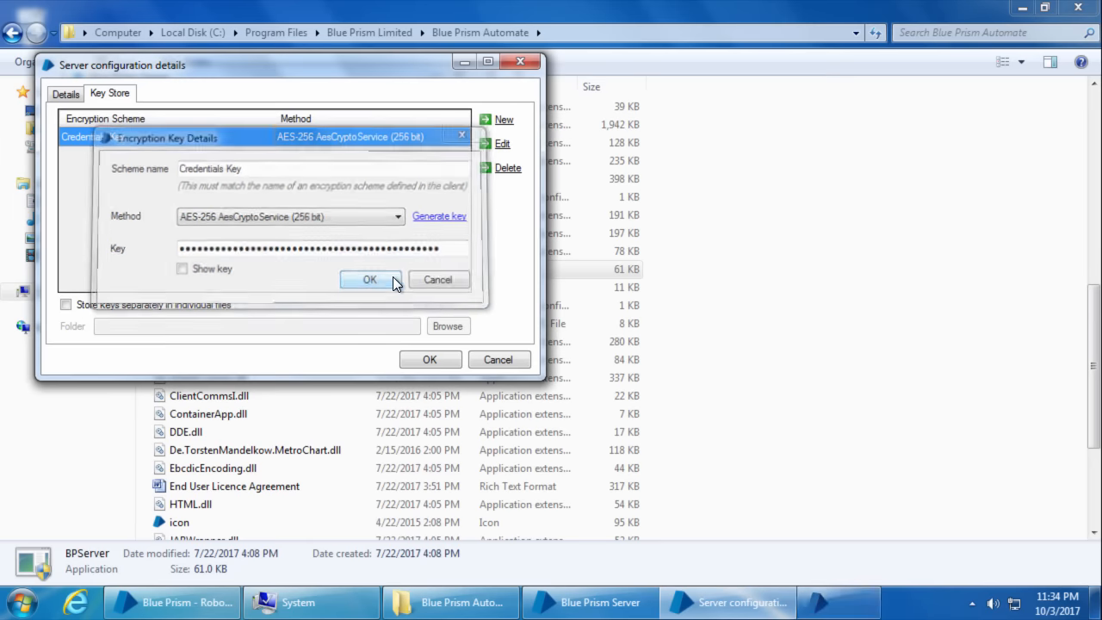
# Step: Review the configuration name in the server configuration's general details
pyautogui.click(67, 94)
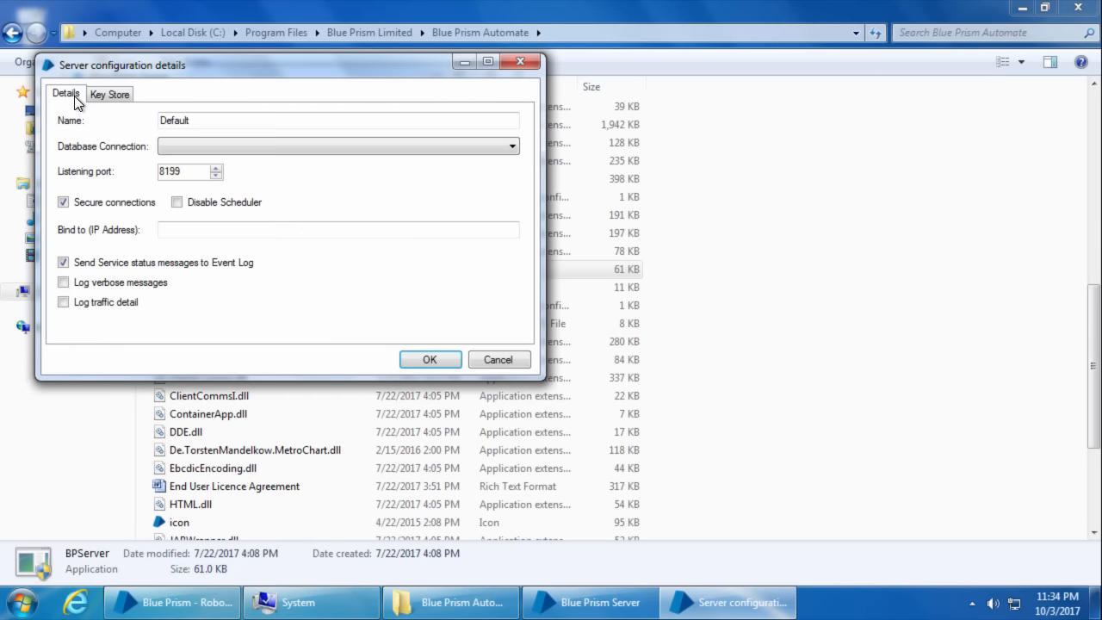
pyautogui.moveTo(214, 125); pyautogui.dragTo(113, 124)
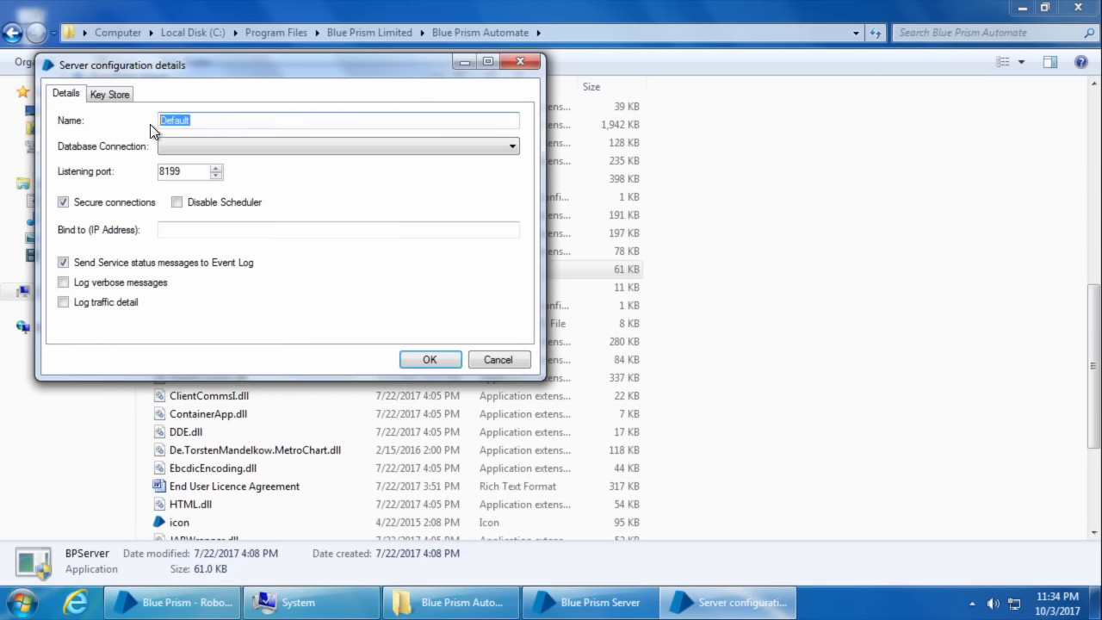
pyautogui.click(226, 125)
pyautogui.moveTo(252, 122); pyautogui.dragTo(108, 124)
pyautogui.click(220, 123)
# Step: Open the Windows Services console (services.msc) and locate the Blue Prism Server service
pyautogui.click(31, 606)
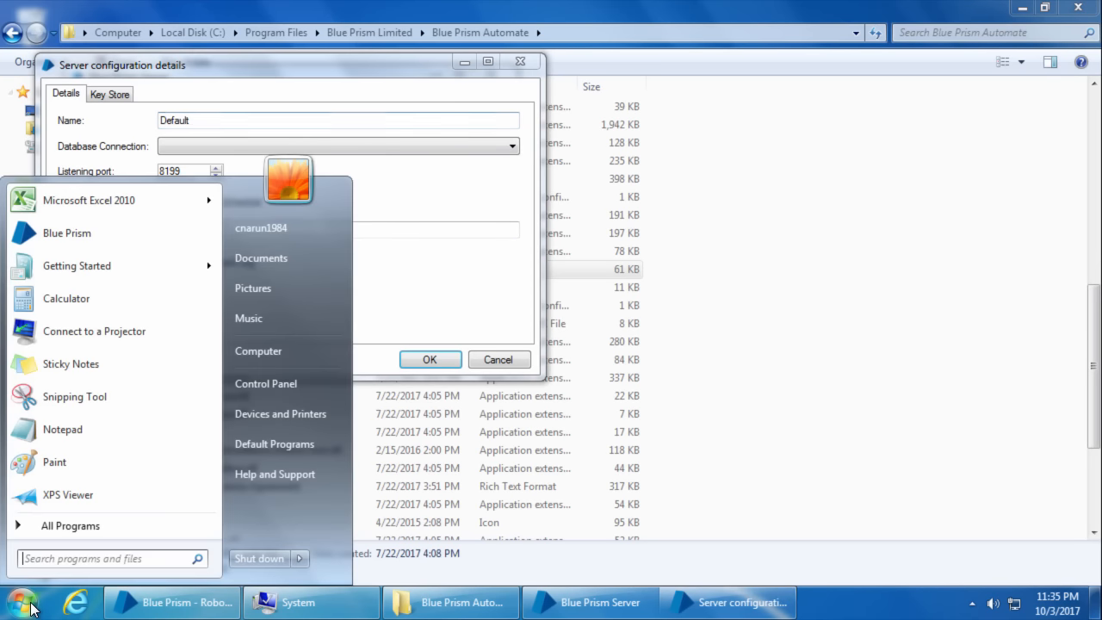
pyautogui.write('services')
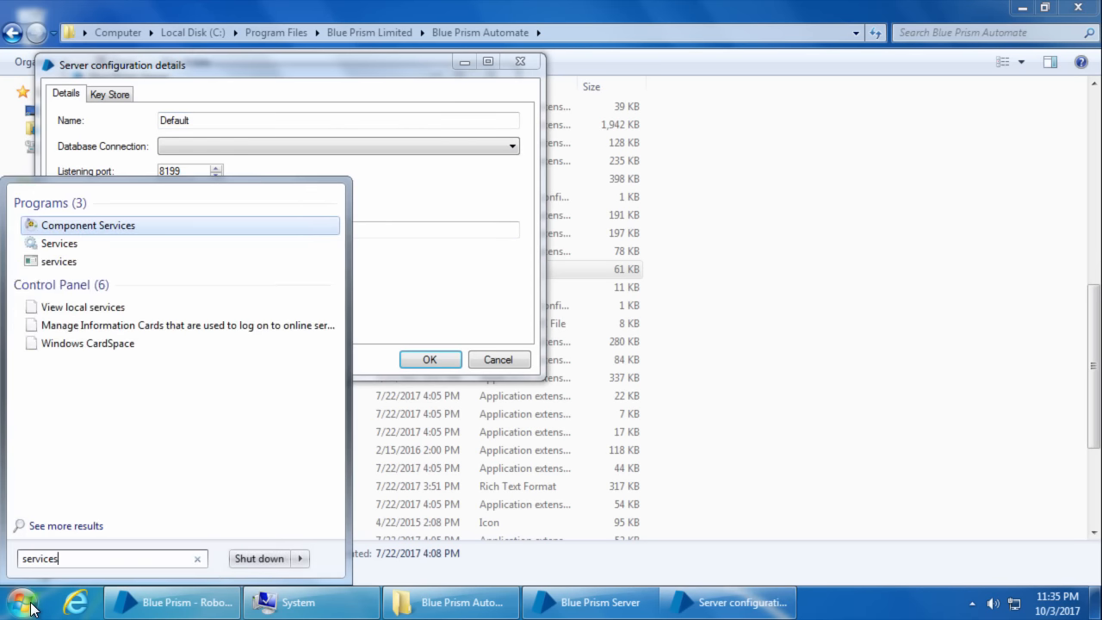
pyautogui.write('.msc')
pyautogui.press('Return')
pyautogui.click(439, 387)
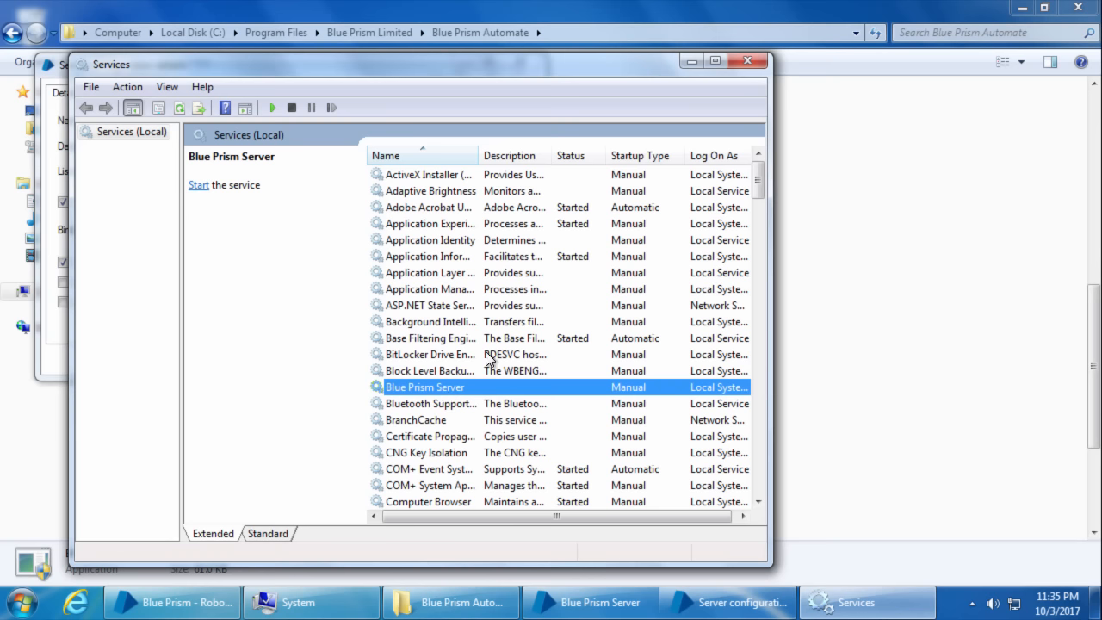
pyautogui.click(689, 62)
# Step: Set the Default server configuration's database connection to BPConnection, turn off secure connections, and save the configuration
pyautogui.moveTo(359, 127); pyautogui.dragTo(141, 123)
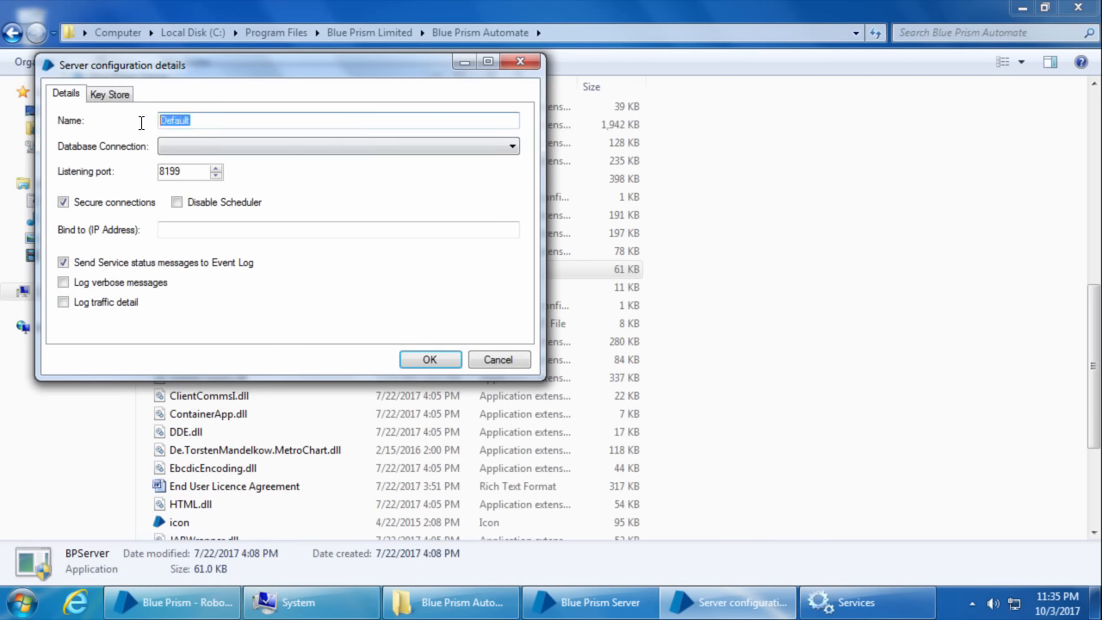
pyautogui.click(213, 120)
pyautogui.moveTo(212, 120); pyautogui.dragTo(159, 121)
pyautogui.click(281, 123)
pyautogui.click(273, 148)
pyautogui.click(276, 160)
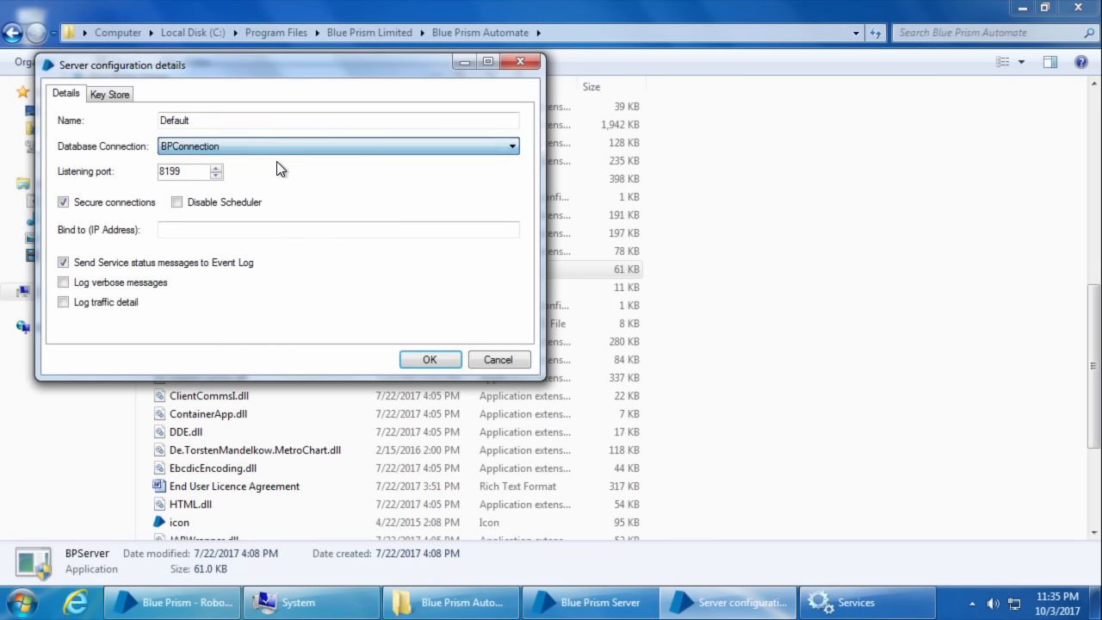
pyautogui.moveTo(202, 171); pyautogui.dragTo(150, 167)
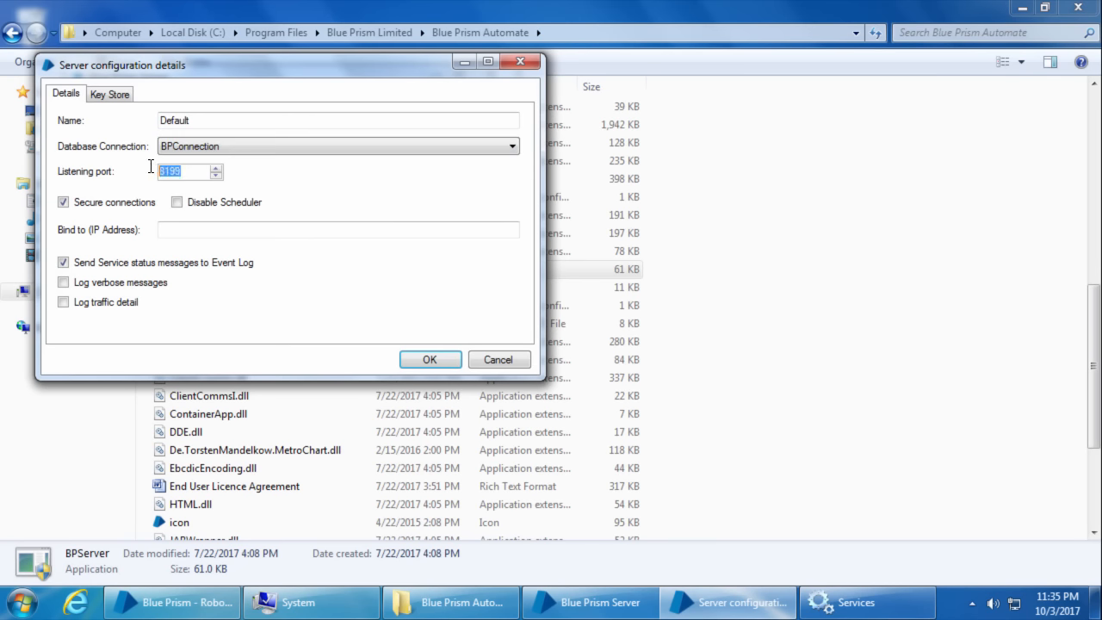
pyautogui.click(62, 203)
pyautogui.click(432, 360)
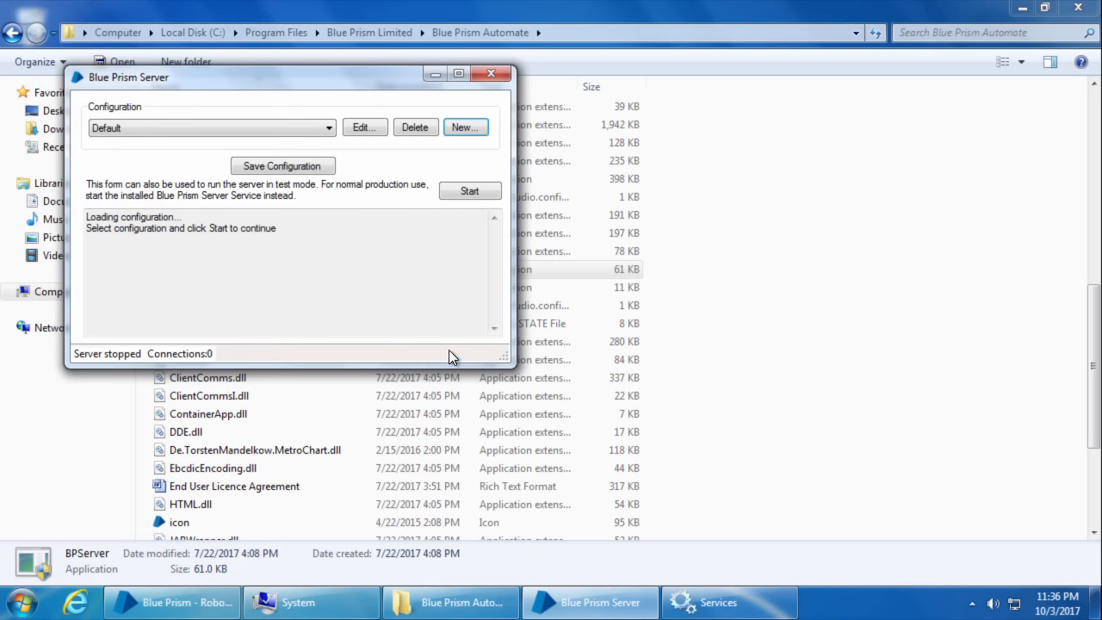
pyautogui.click(303, 167)
pyautogui.click(595, 352)
# Step: In the Blue Prism Server service's log-on properties, choose a specific local user account by entering and verifying its username
pyautogui.click(736, 604)
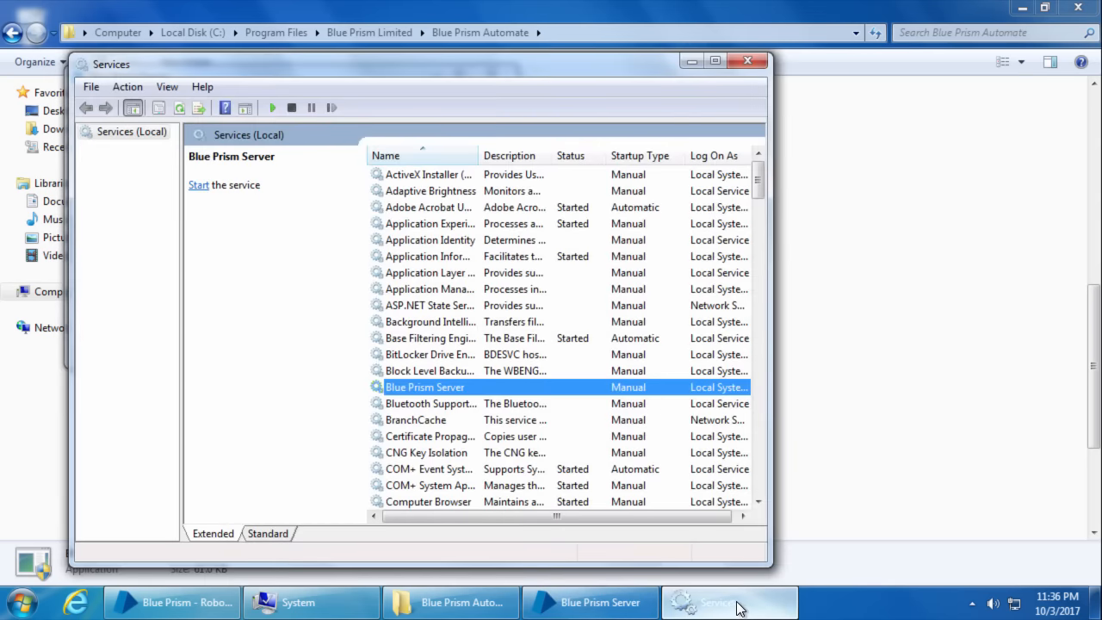
pyautogui.rightClick(439, 398)
pyautogui.click(491, 353)
pyautogui.click(315, 147)
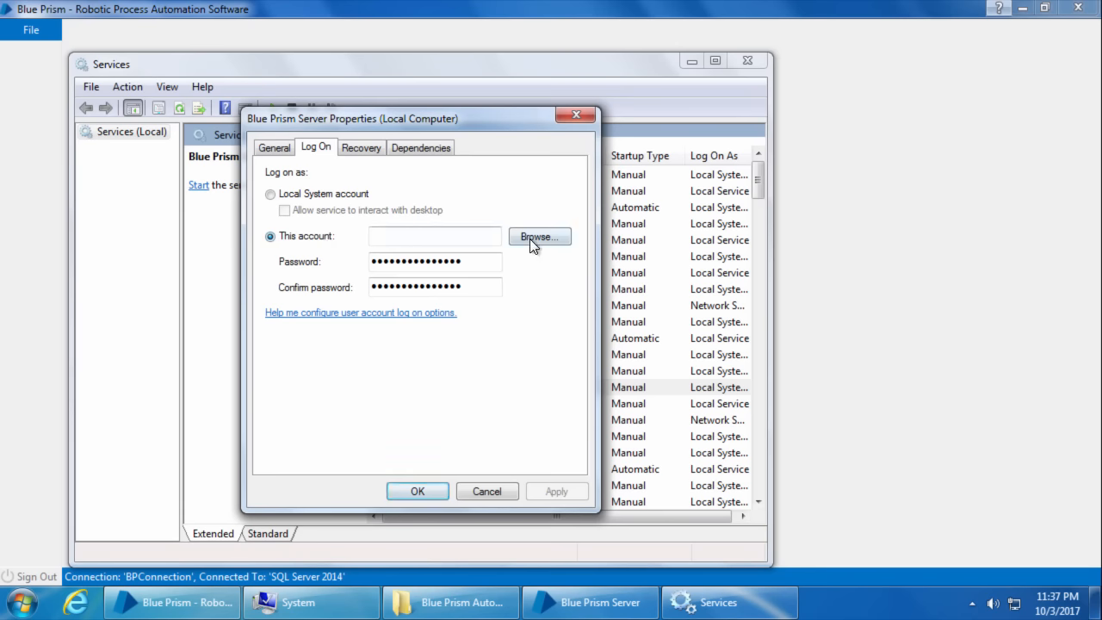
pyautogui.click(530, 238)
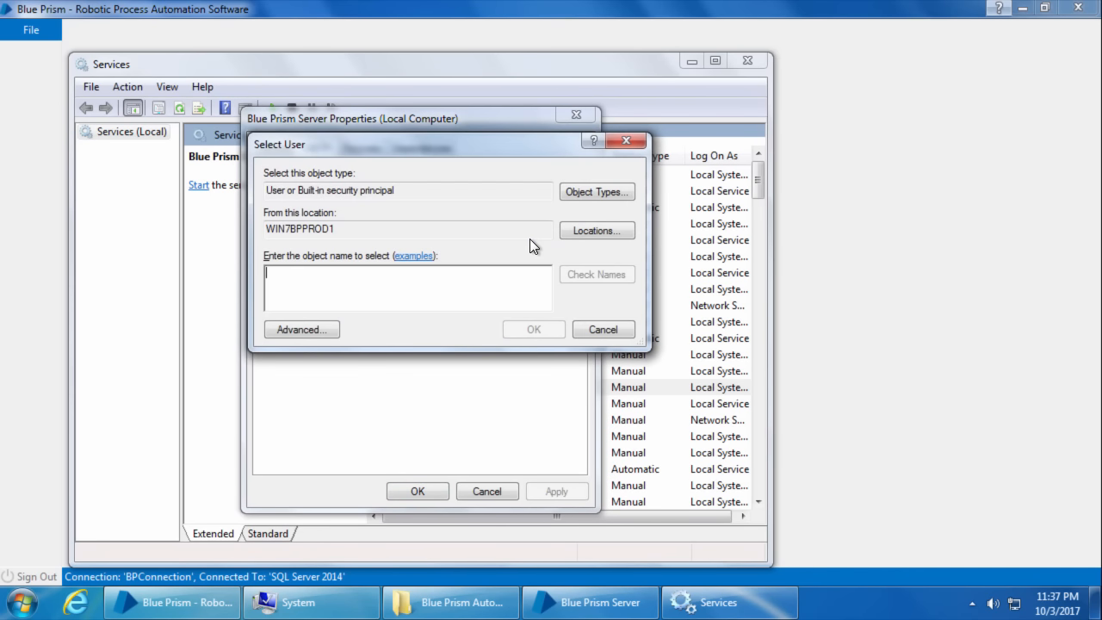
pyautogui.write('cnarun1984')
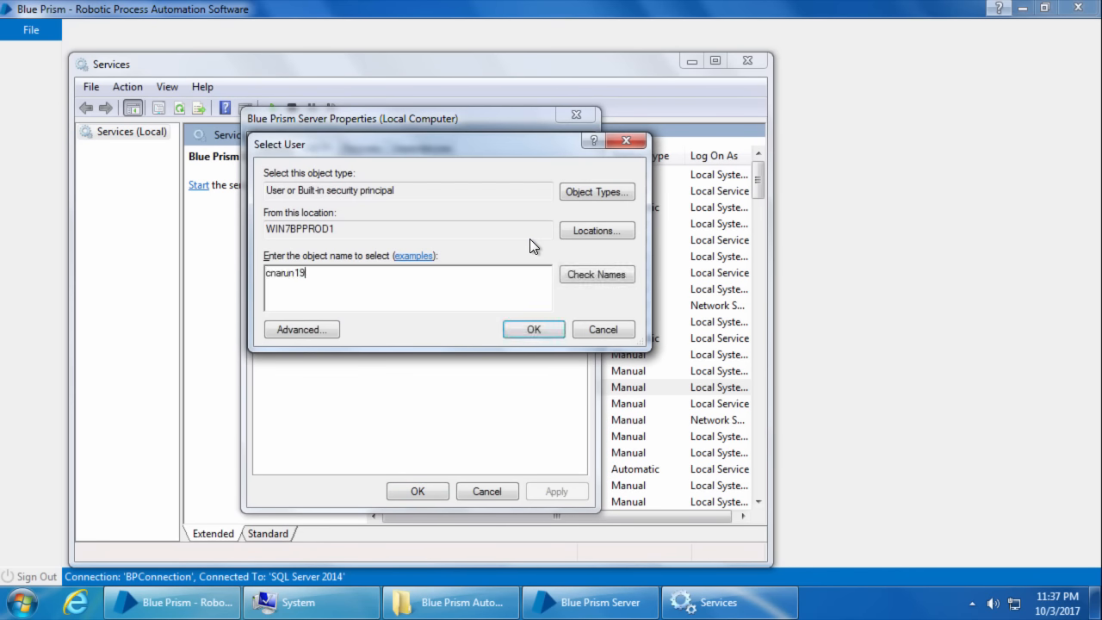
pyautogui.click(580, 273)
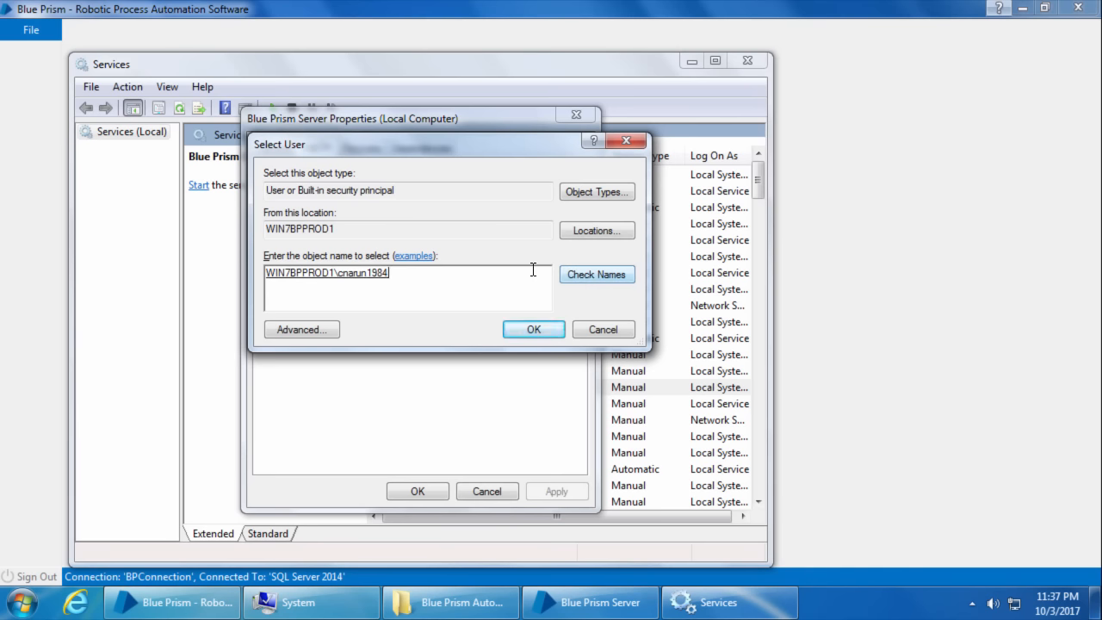
pyautogui.click(532, 328)
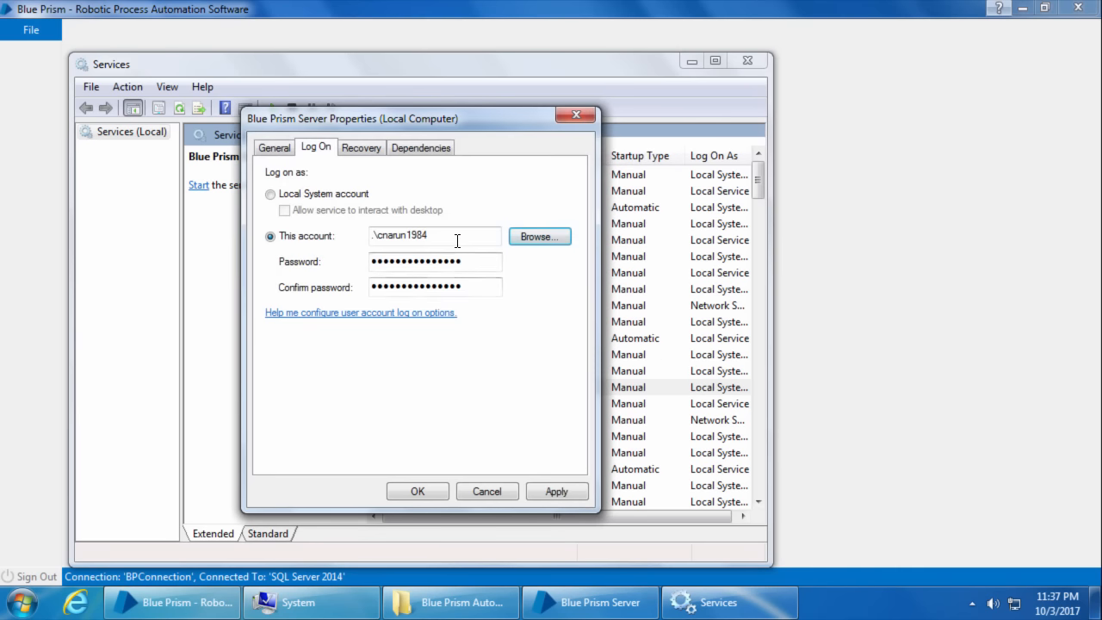